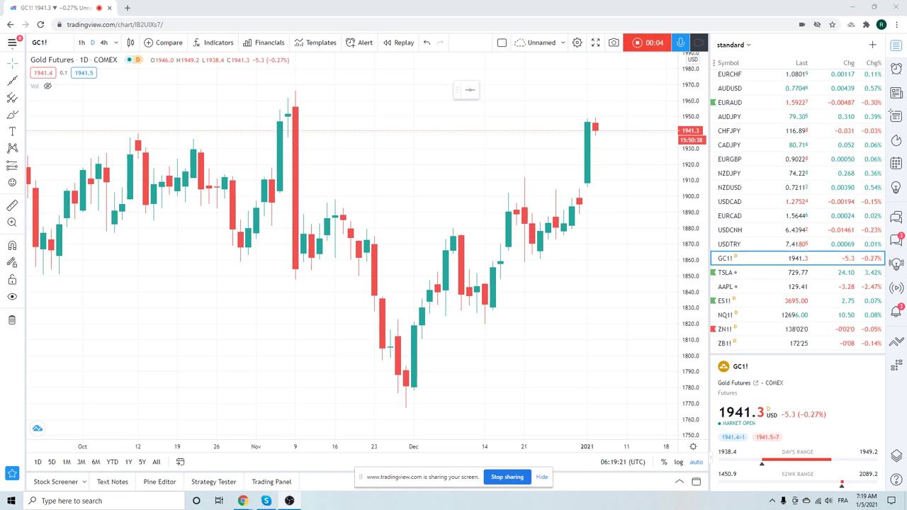
# - Zoom out the GC1! daily chart back to June, then return the watchlist to the top
pyautogui.scroll(-2, 448, 148)
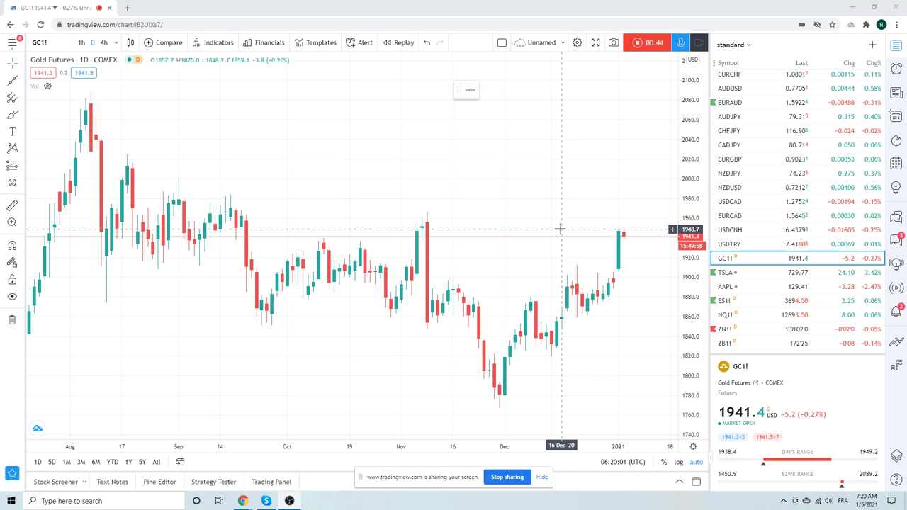
pyautogui.scroll(-2, 560, 228)
pyautogui.scroll(-2, 556, 213)
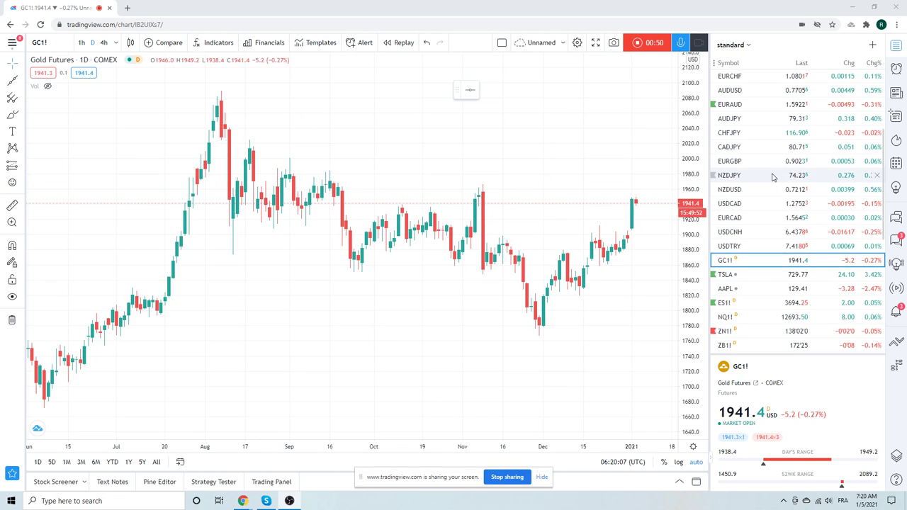
pyautogui.scroll(4, 773, 178)
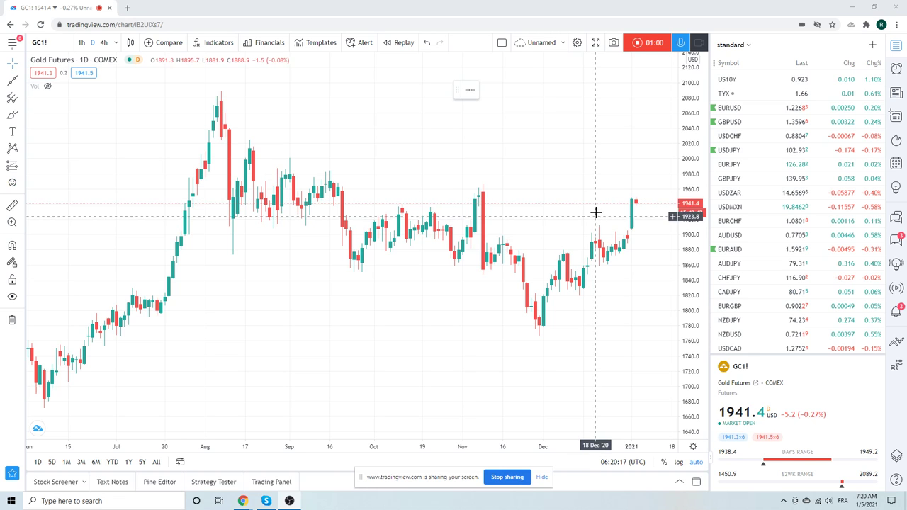
# - Switch gold to 1-hour candles, then bring up the hourly EURUSD chart
pyautogui.click(82, 43)
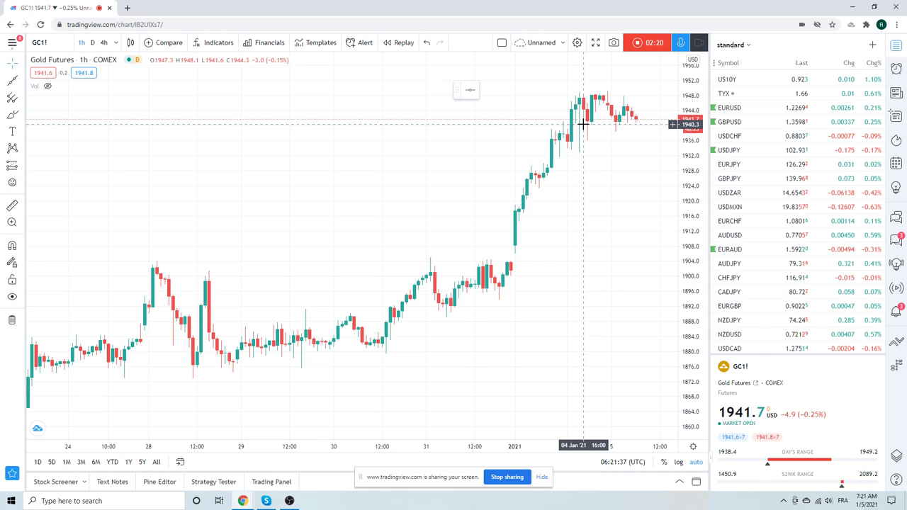
pyautogui.click(735, 109)
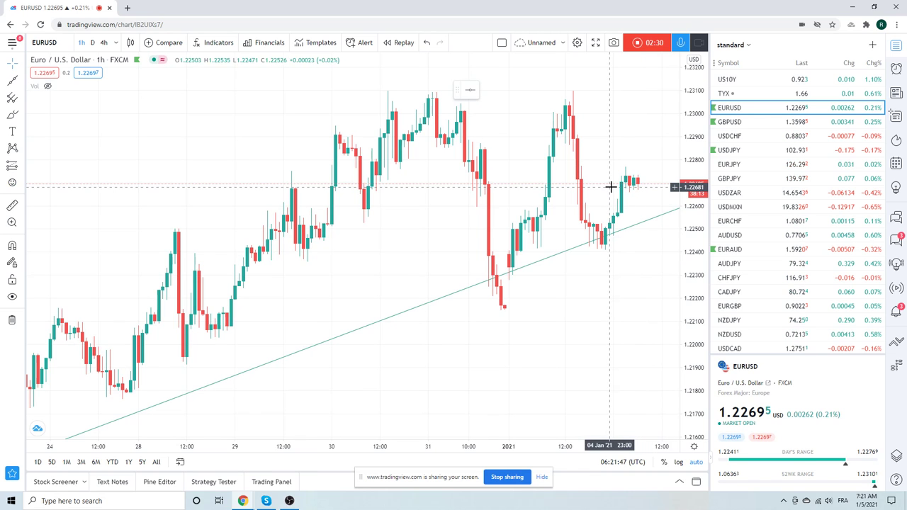
# - Switch EURUSD to daily candles and hide the old trend line
pyautogui.click(93, 44)
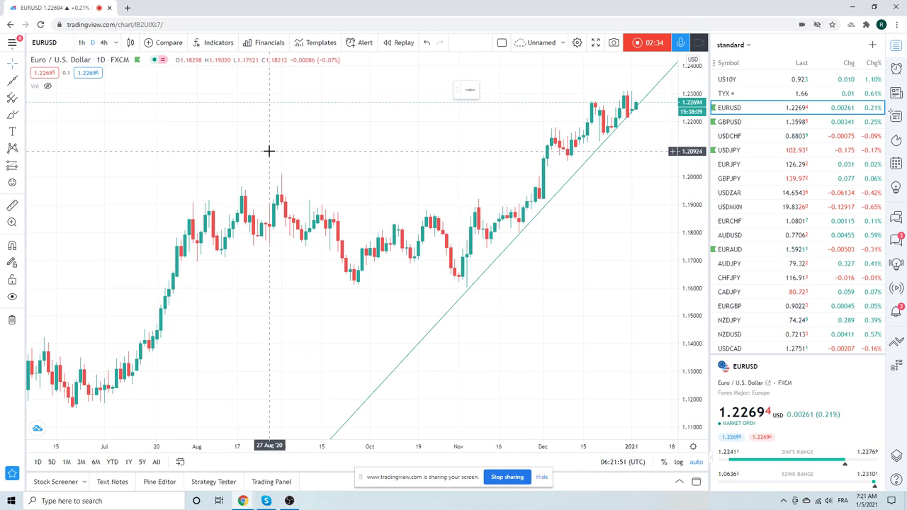
pyautogui.rightClick(571, 177)
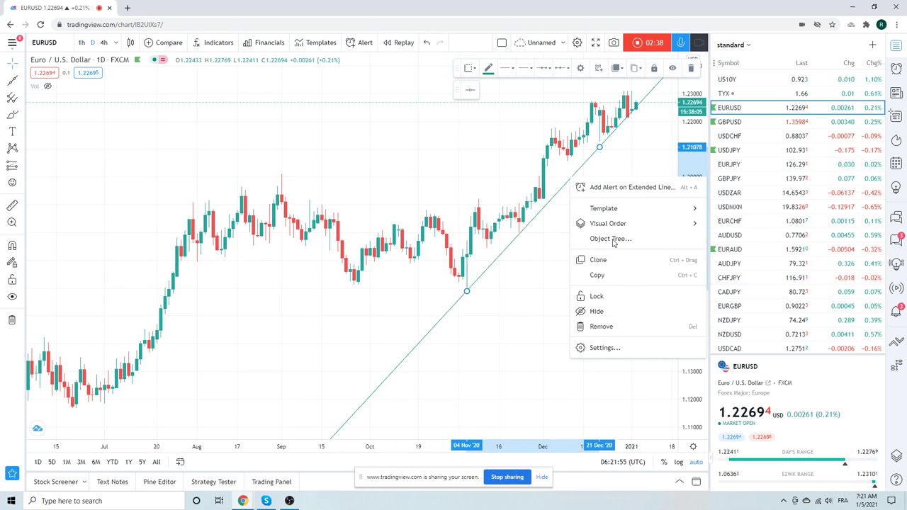
pyautogui.click(626, 315)
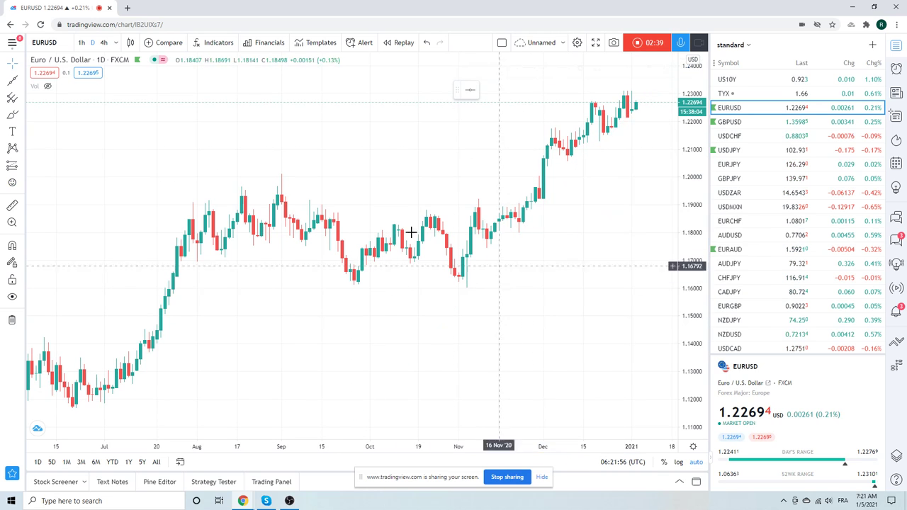
# - Draw an extended line from the November low to the latest candles
pyautogui.click(21, 83)
pyautogui.click(99, 270)
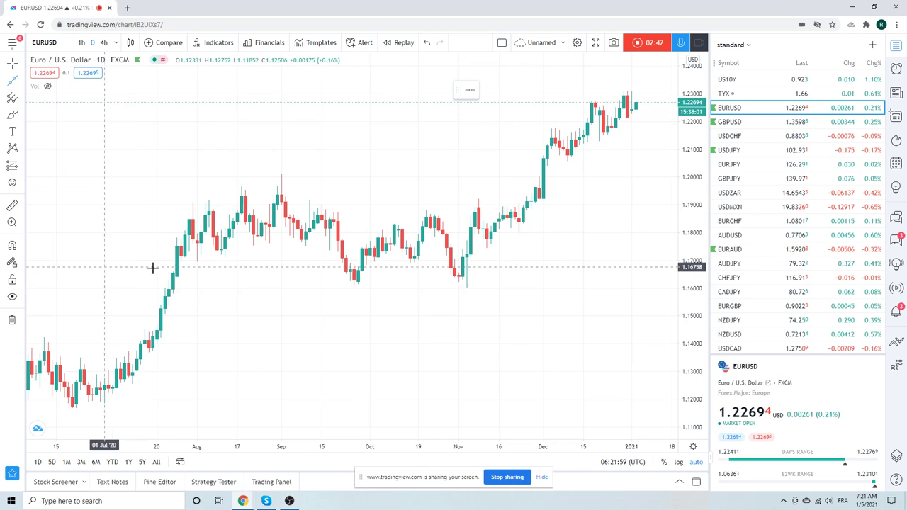
pyautogui.click(467, 289)
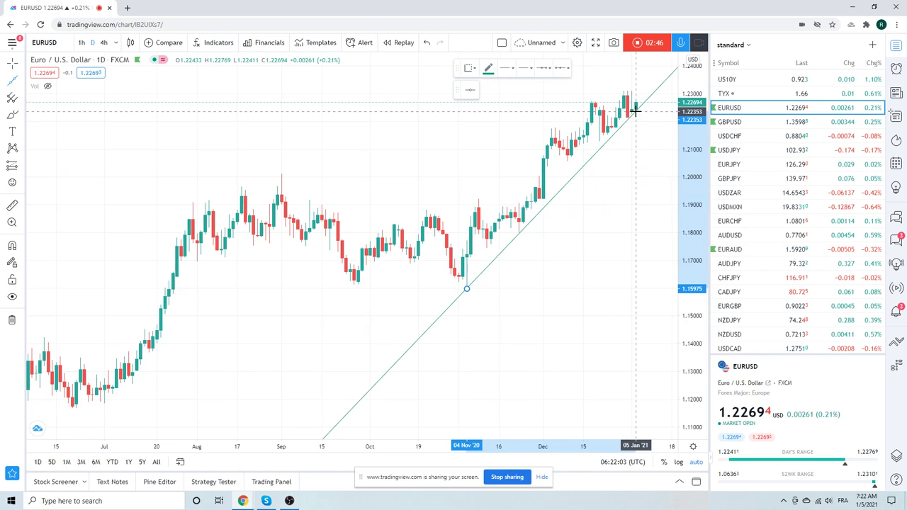
pyautogui.click(636, 111)
pyautogui.rightClick(647, 209)
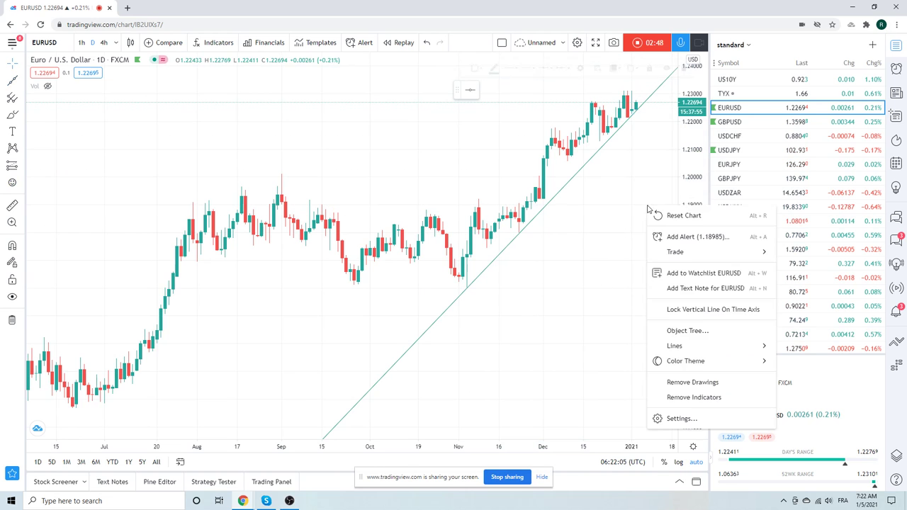
pyautogui.click(617, 229)
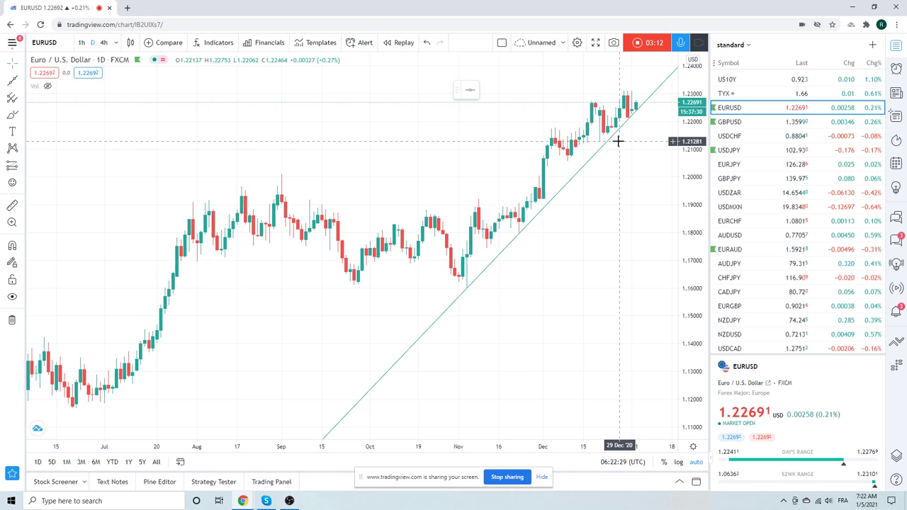
# - Open GBPUSD, zoom out over its longer daily history, then switch to 1-hour candles
pyautogui.click(737, 122)
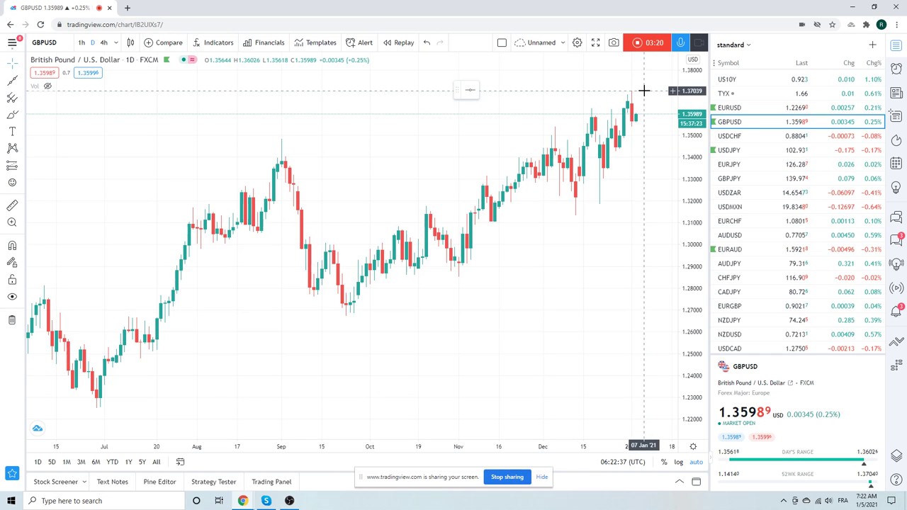
pyautogui.scroll(-5, 645, 91)
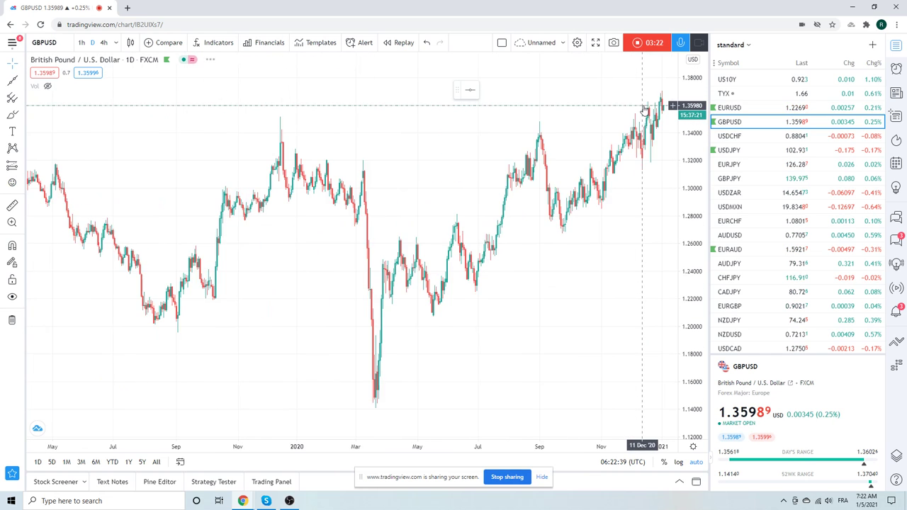
pyautogui.scroll(-3, 645, 110)
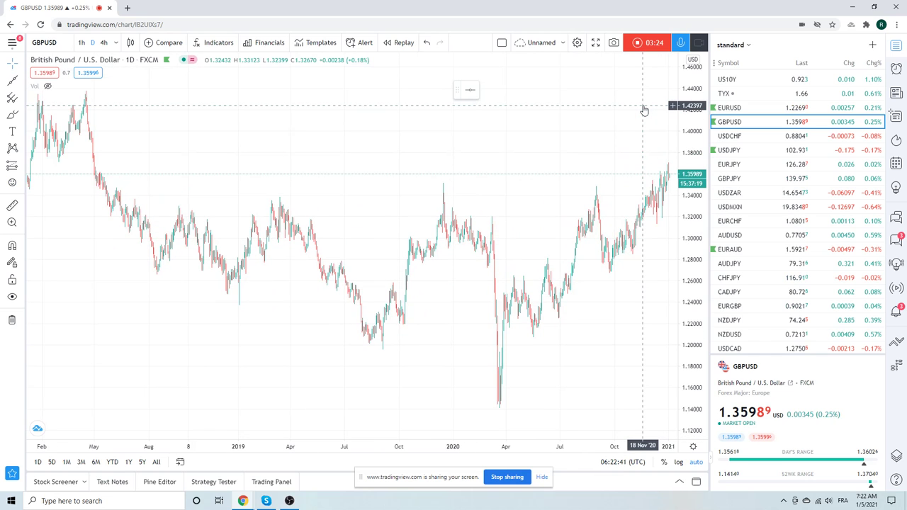
pyautogui.scroll(-1, 644, 110)
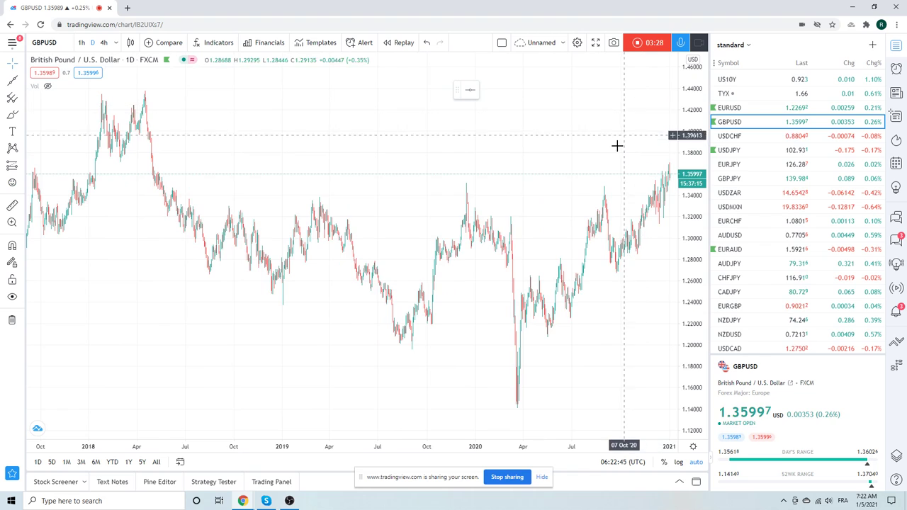
pyautogui.scroll(3, 618, 146)
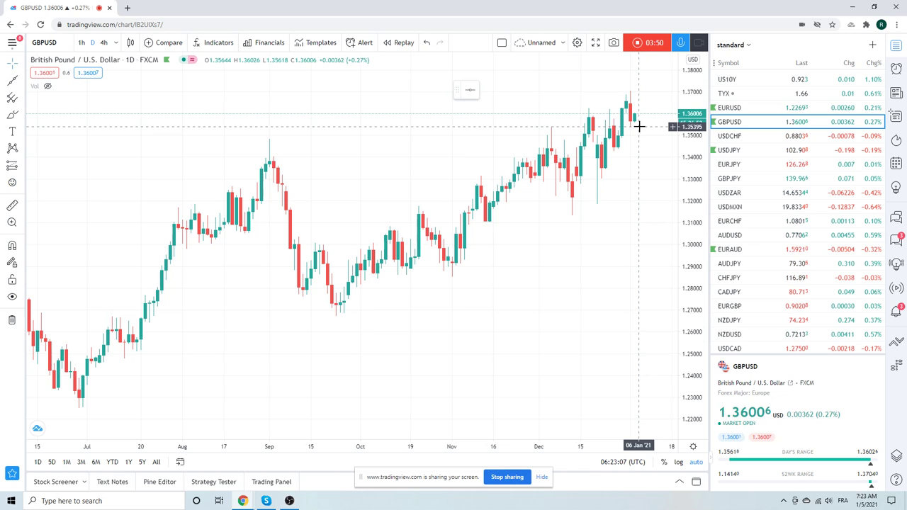
pyautogui.click(80, 43)
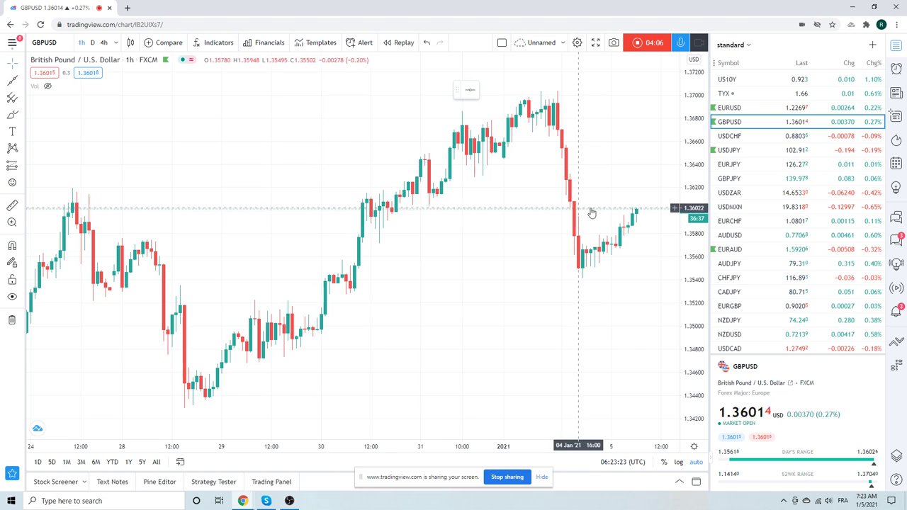
# - Check USDCHF, then open hourly USDJPY and scroll the watchlist down
pyautogui.click(730, 136)
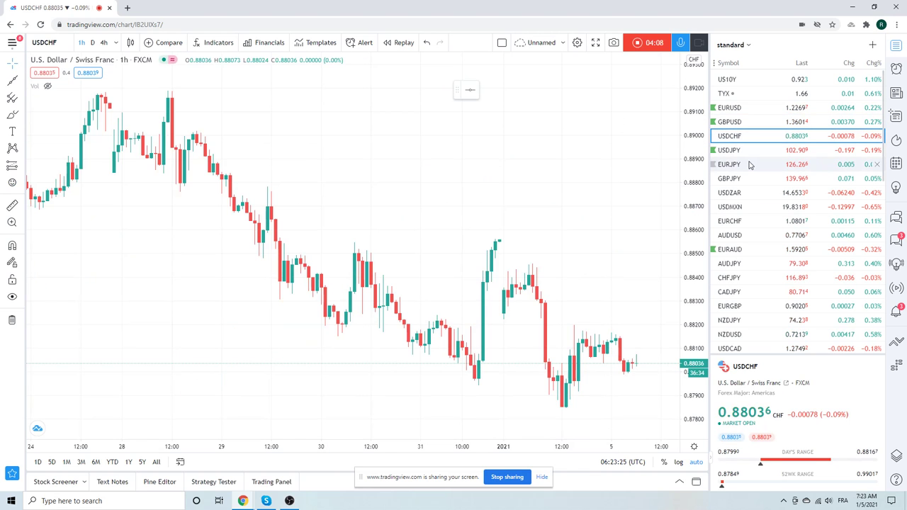
pyautogui.click(735, 150)
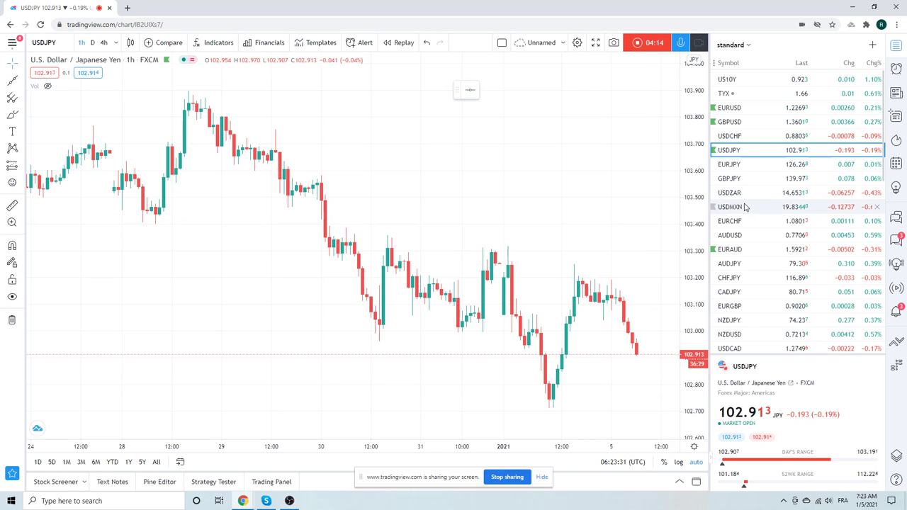
pyautogui.scroll(-1, 761, 193)
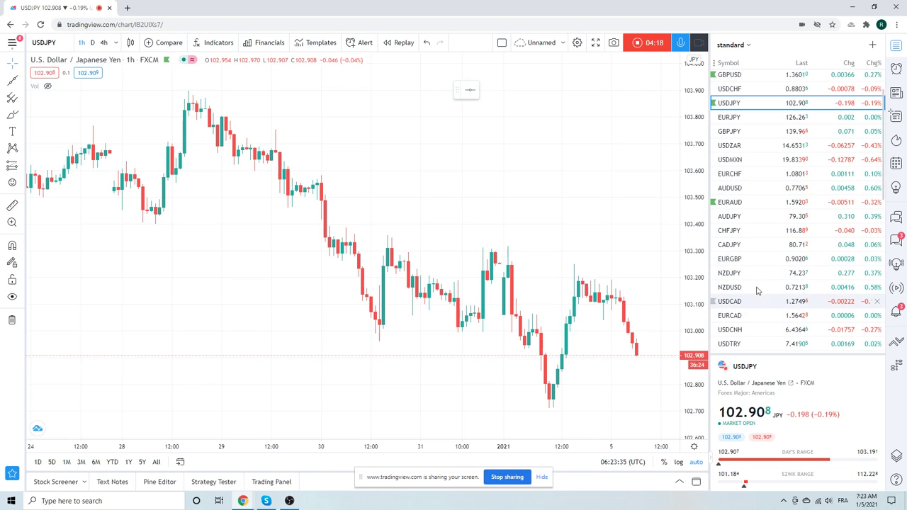
pyautogui.scroll(-2, 766, 248)
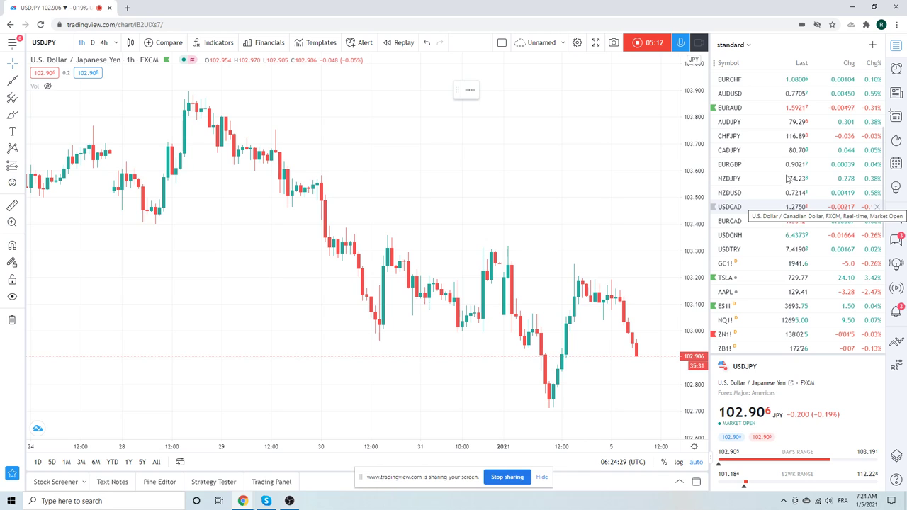
# - Open USDCNH from the watchlist and set it to daily candles
pyautogui.click(731, 240)
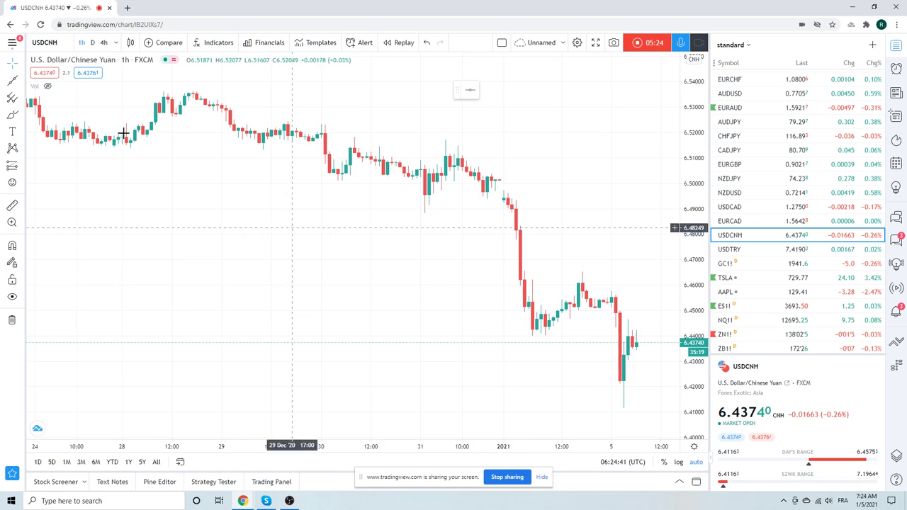
pyautogui.click(92, 43)
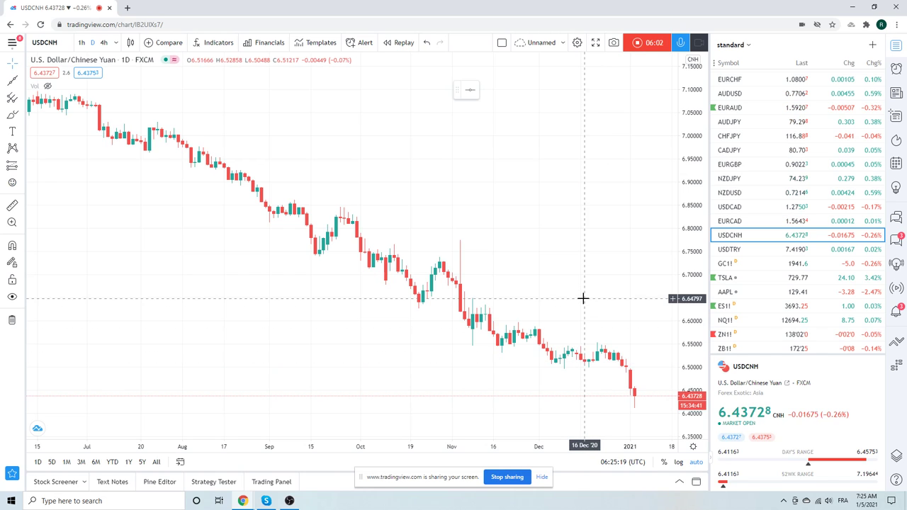
# - Open the GC1! Gold Futures daily chart and zoom out back to April
pyautogui.click(727, 263)
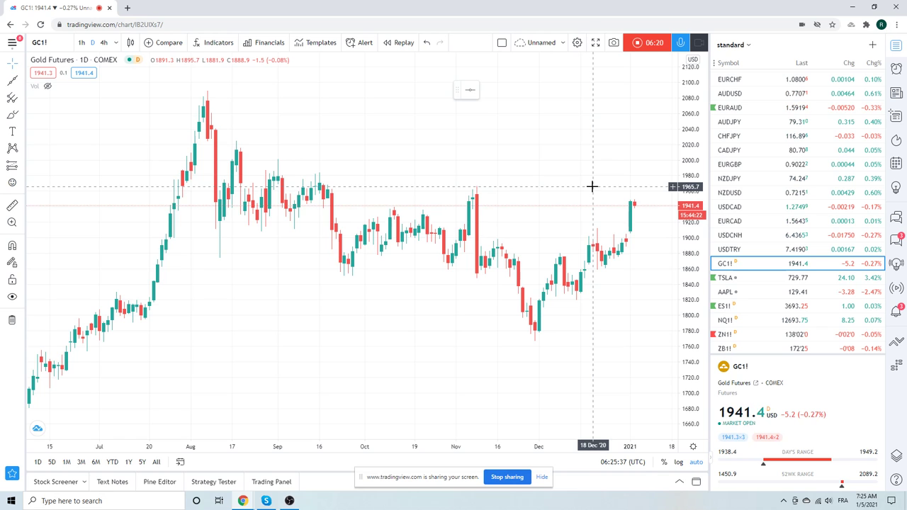
pyautogui.scroll(-4, 592, 187)
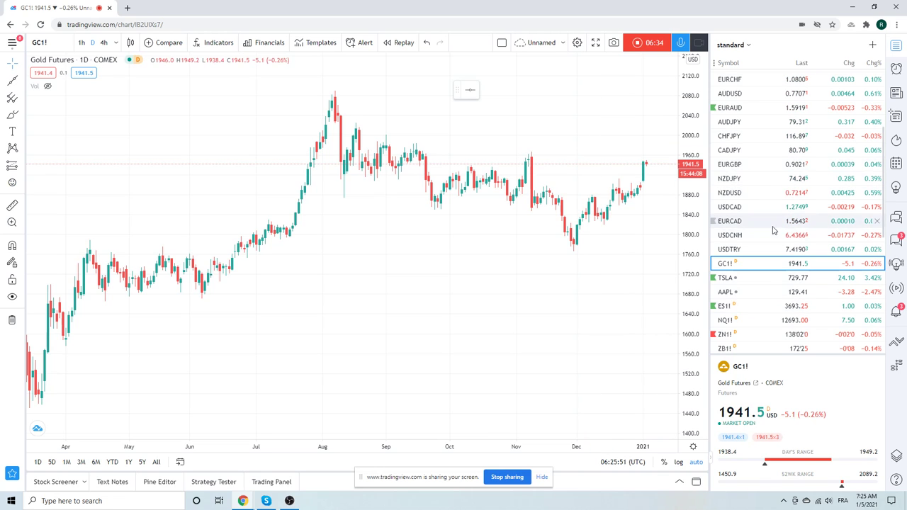
pyautogui.scroll(2, 774, 230)
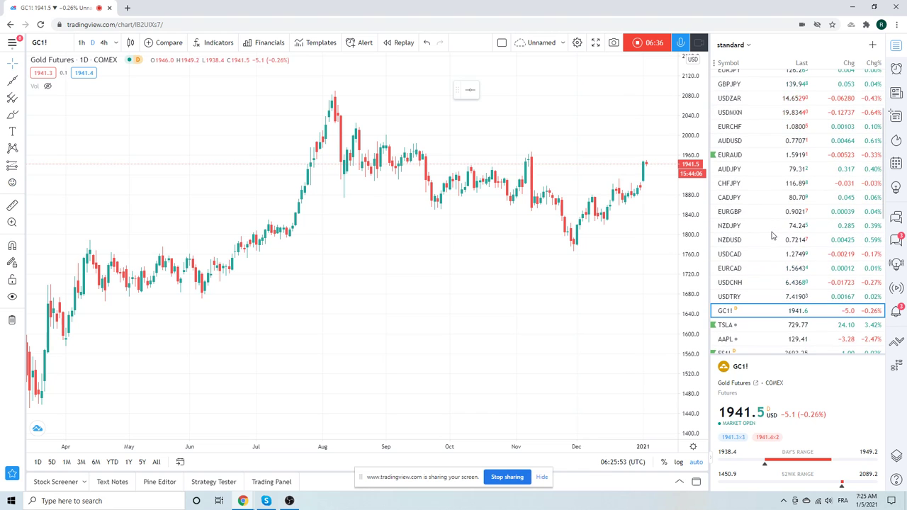
pyautogui.scroll(-4, 774, 235)
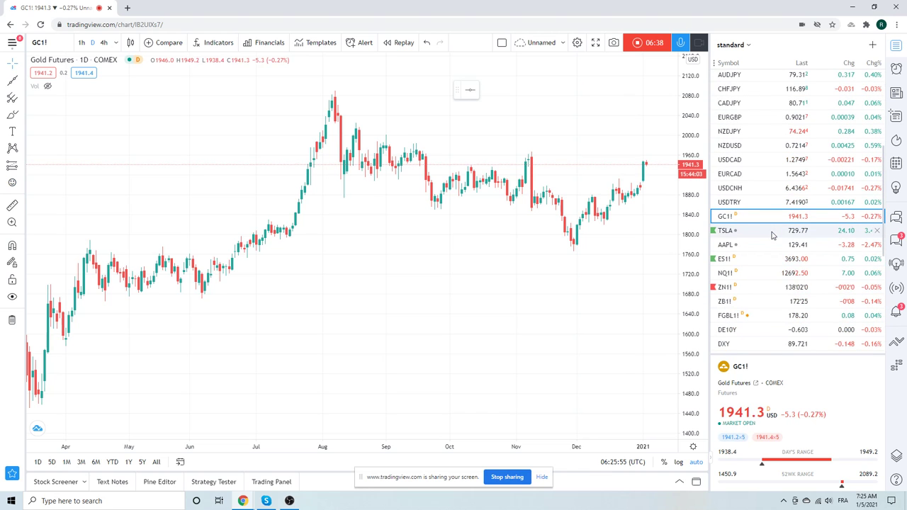
# - Open the ZB1! T-Bond Futures daily chart showing its converging trendlines
pyautogui.click(731, 304)
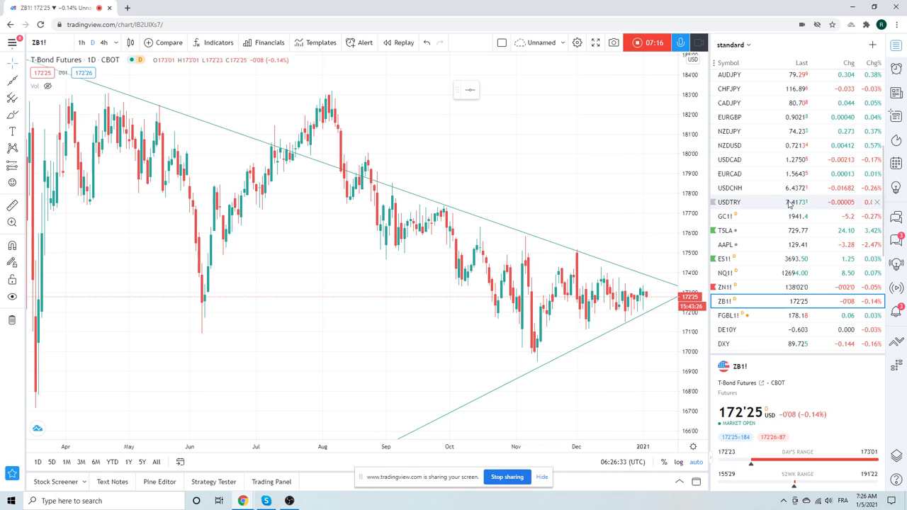
pyautogui.scroll(-1, 790, 202)
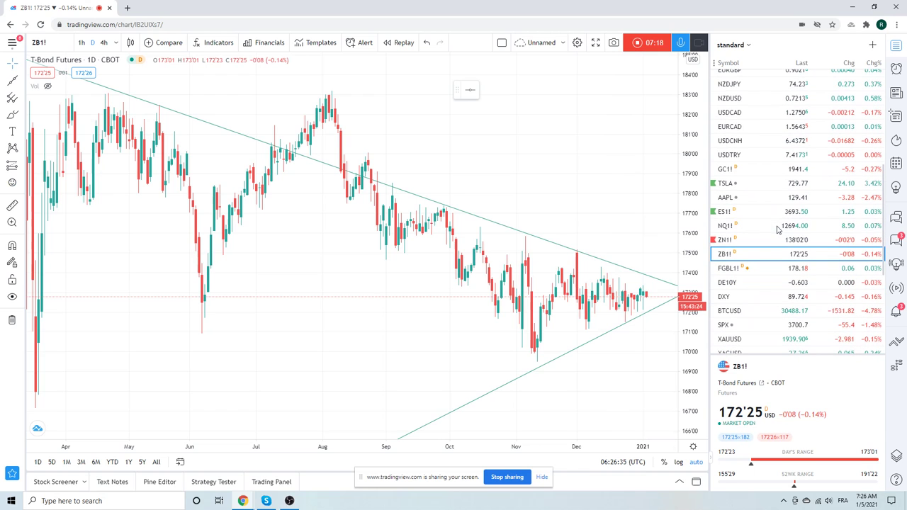
# - Switch to the BTCUSD Coinbase daily chart and scroll down the watchlist
pyautogui.click(734, 312)
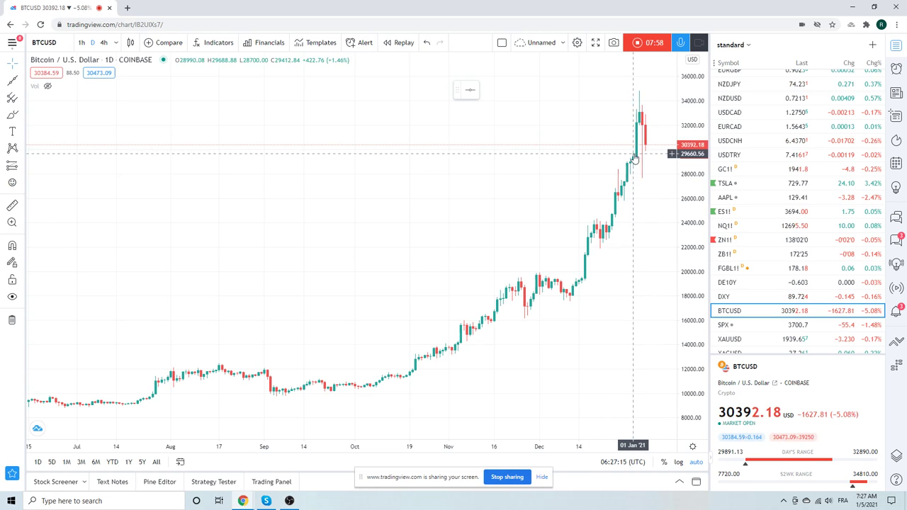
pyautogui.scroll(-3, 757, 176)
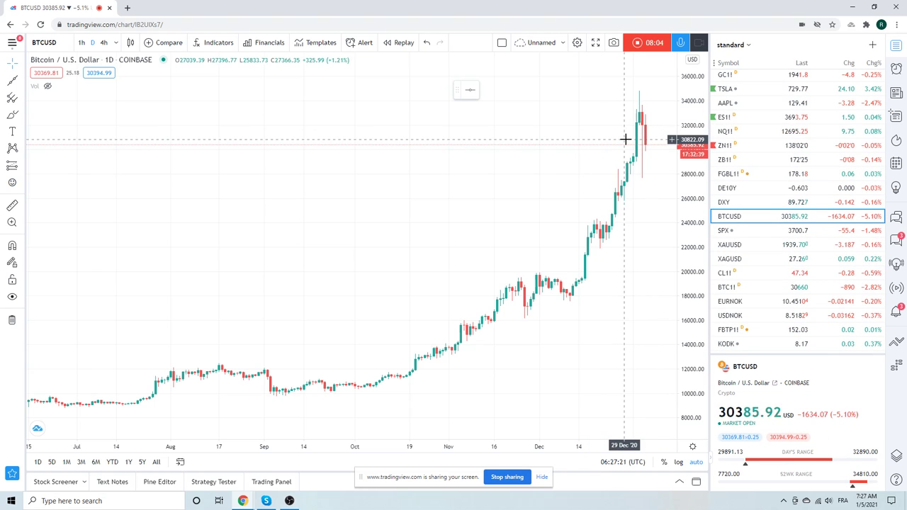
pyautogui.scroll(-2, 771, 147)
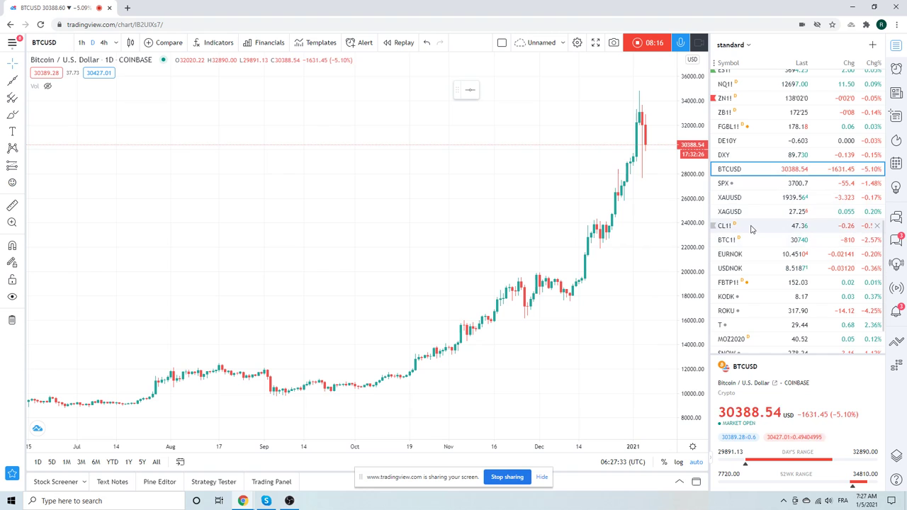
# - Open the CL1! Light Crude Oil daily chart and zoom to show history from mid-September
pyautogui.click(802, 226)
pyautogui.scroll(5, 555, 246)
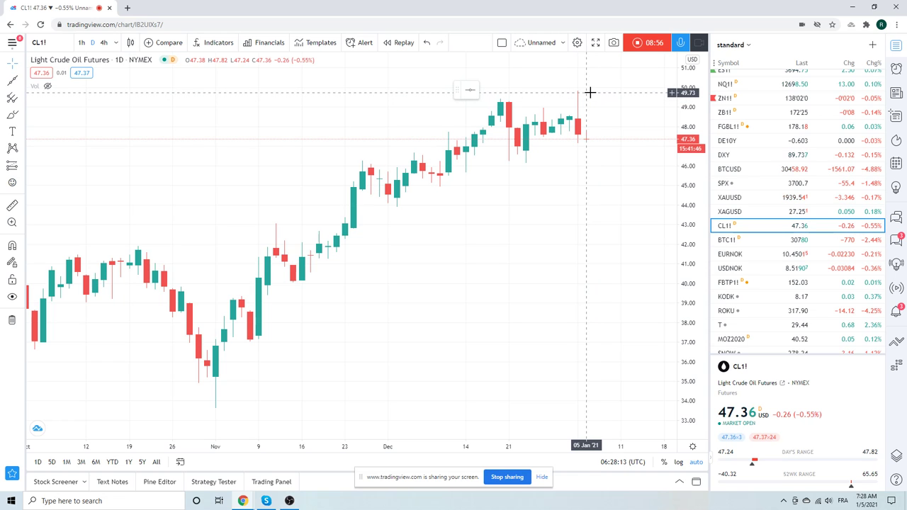
pyautogui.scroll(-2, 591, 109)
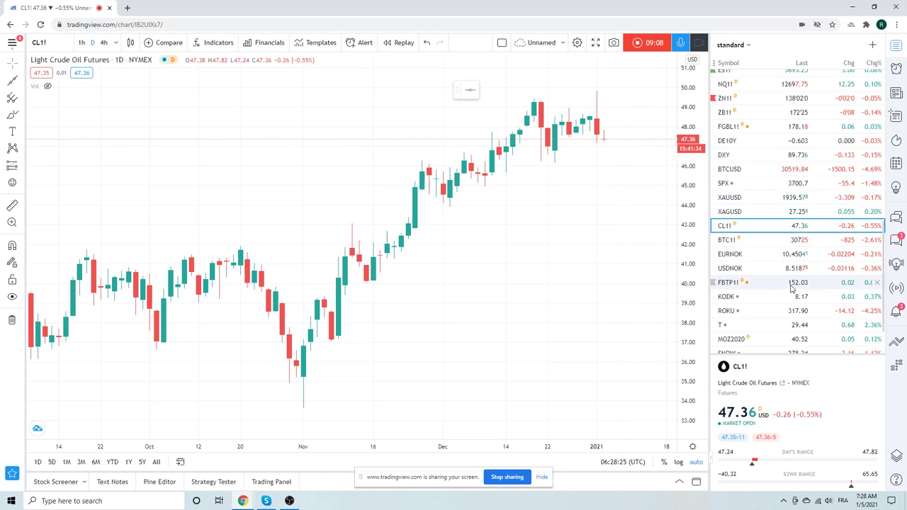
pyautogui.scroll(3, 792, 288)
pyautogui.scroll(-3, 787, 235)
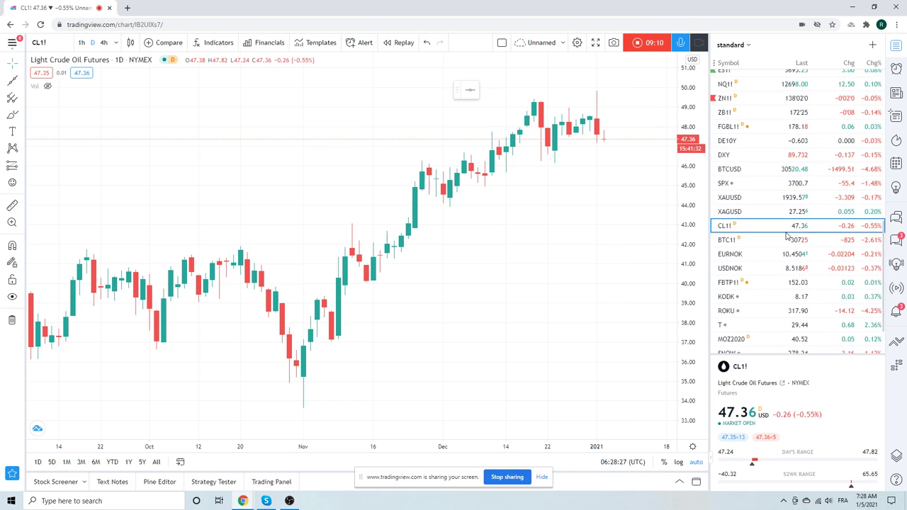
pyautogui.scroll(-2, 787, 248)
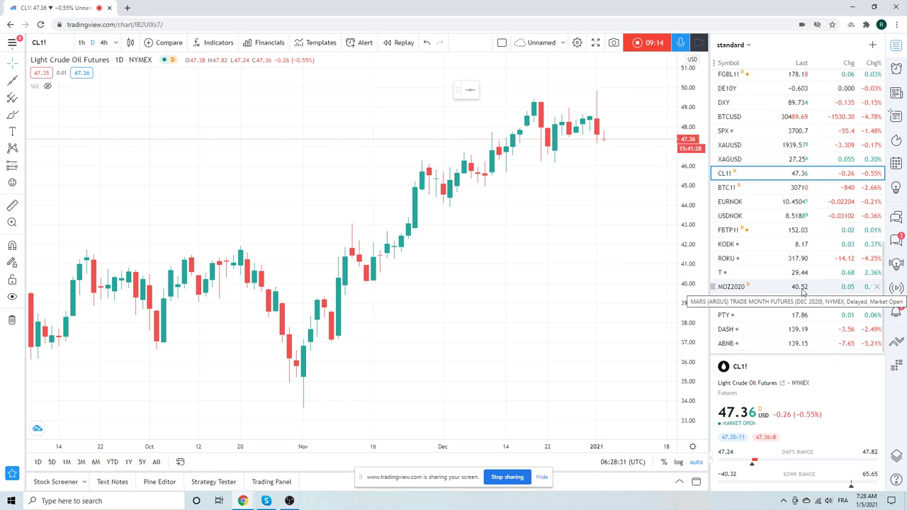
pyautogui.scroll(3, 801, 290)
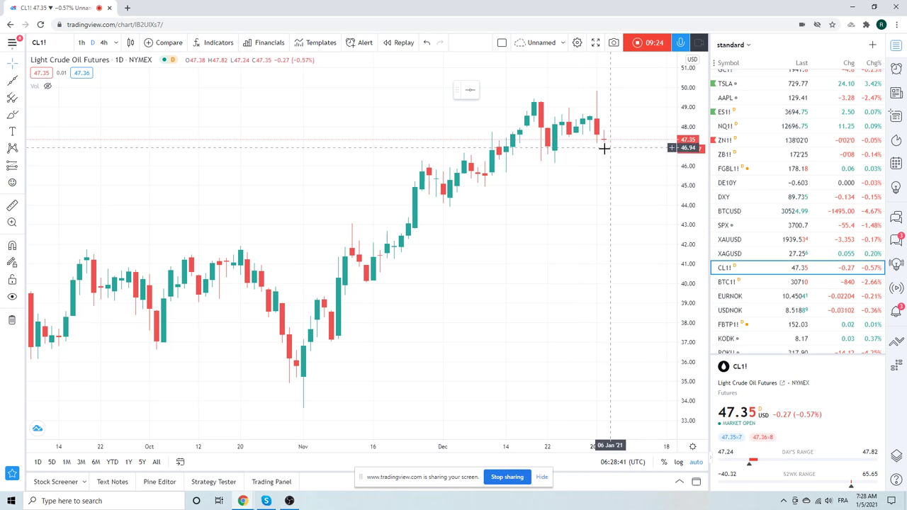
pyautogui.scroll(3, 794, 282)
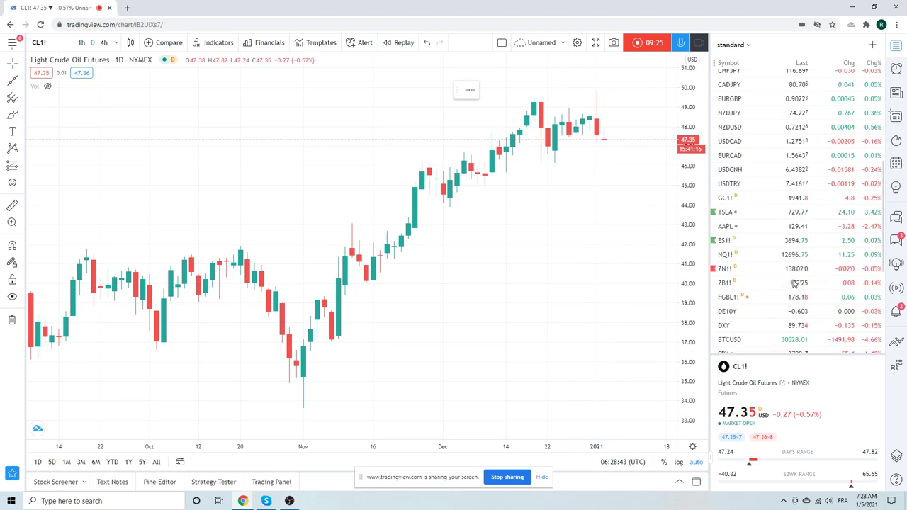
pyautogui.scroll(2, 794, 283)
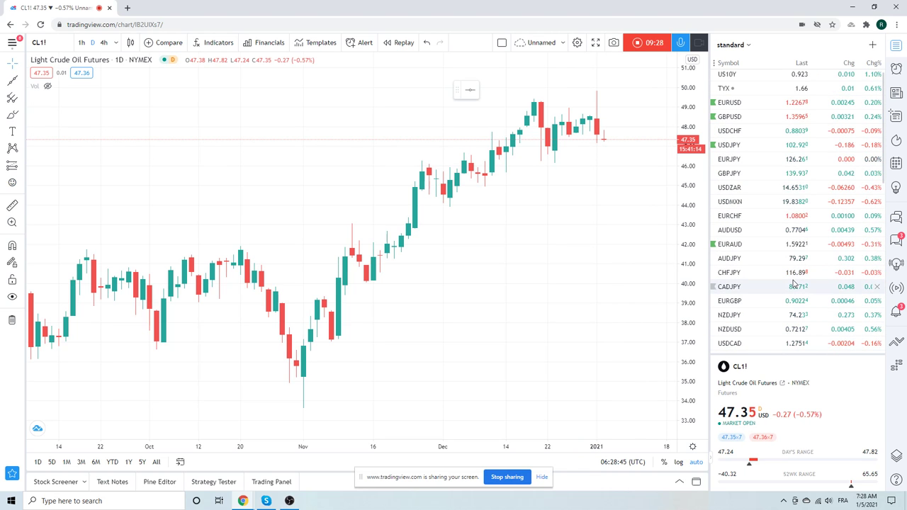
# - Check the USDZAR chart, then bring up the USDMXN daily chart near 19.8349 (−0.64%)
pyautogui.click(735, 193)
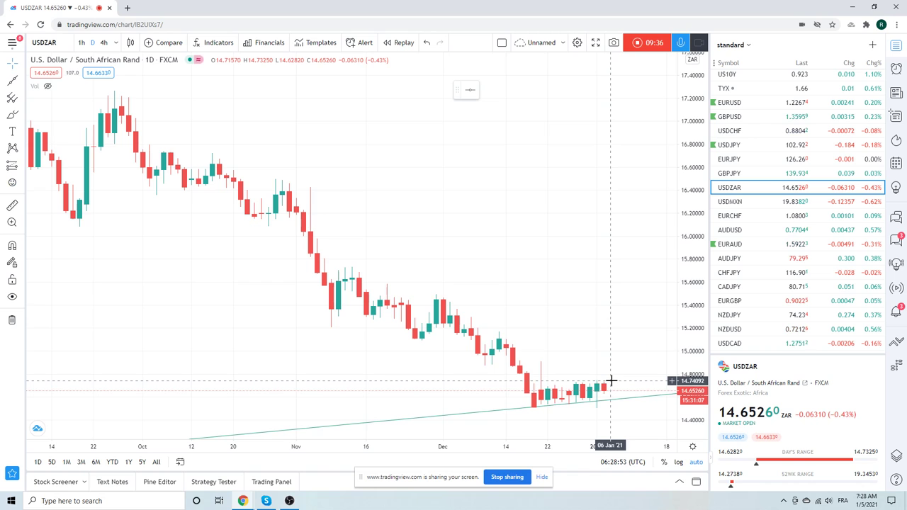
pyautogui.click(753, 204)
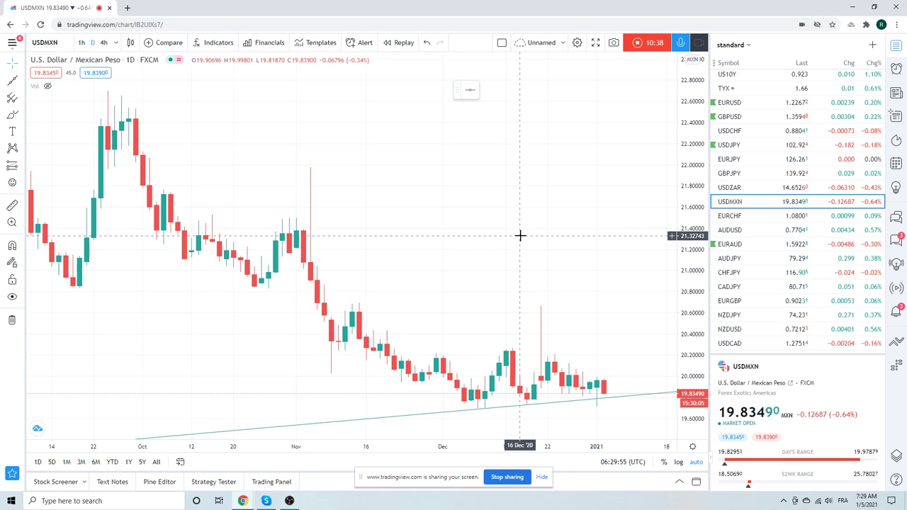
pyautogui.scroll(-5, 775, 234)
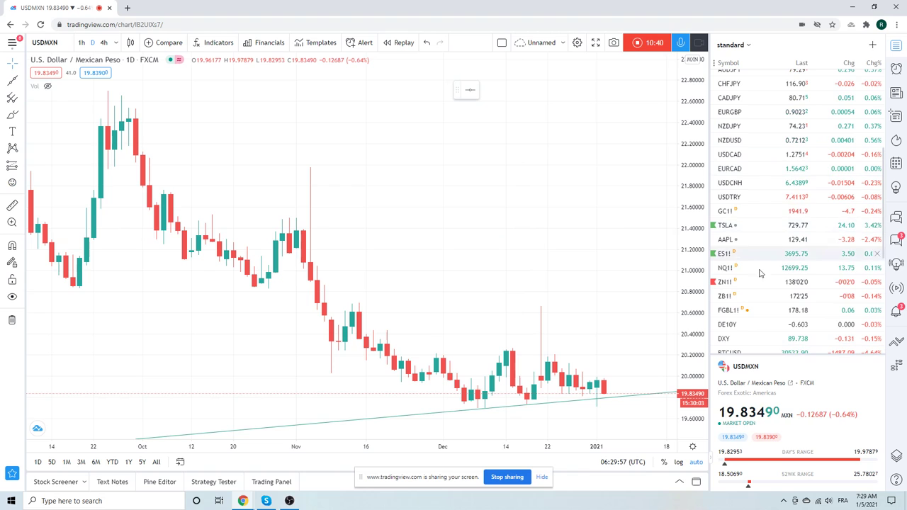
# - Chart ES1! daily zoomed out to August, near 3695.50, then stop the recording
pyautogui.click(732, 254)
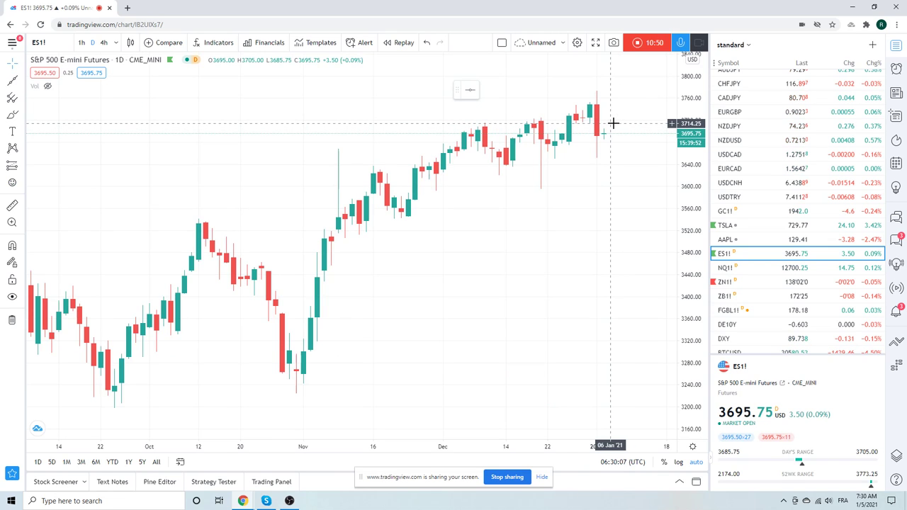
pyautogui.scroll(-2, 614, 123)
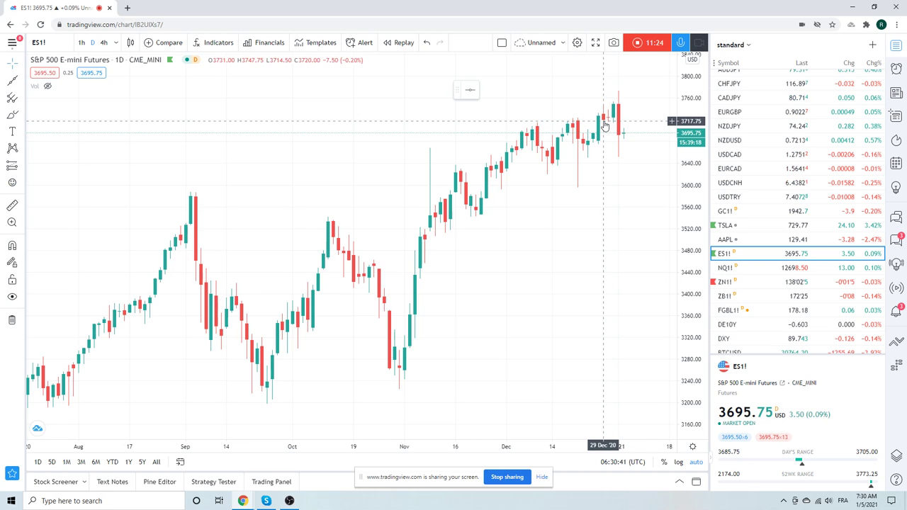
pyautogui.click(640, 44)
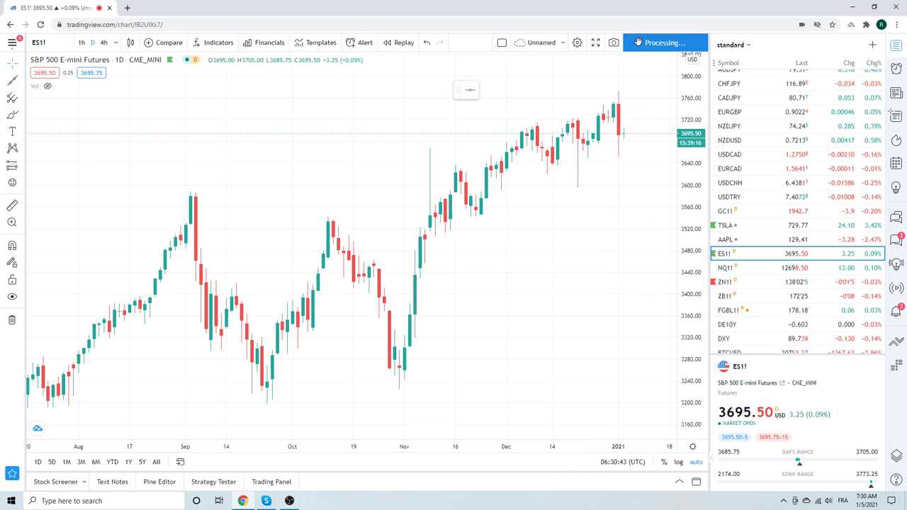